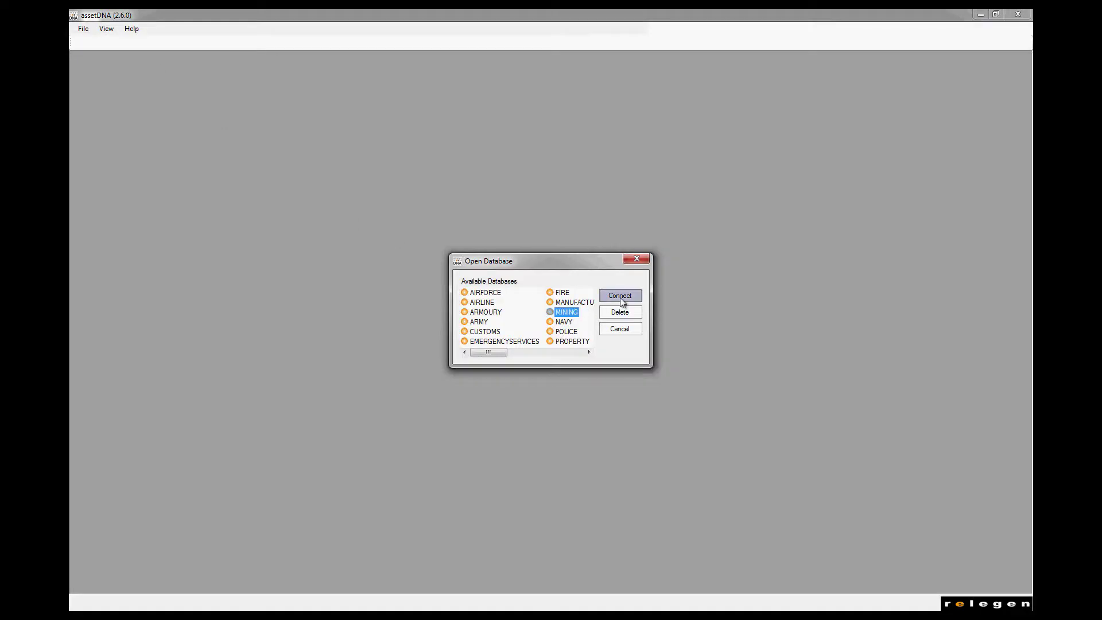
Connect to the MINING database to load the MINING COMPANY asset tree.
click(620, 296)
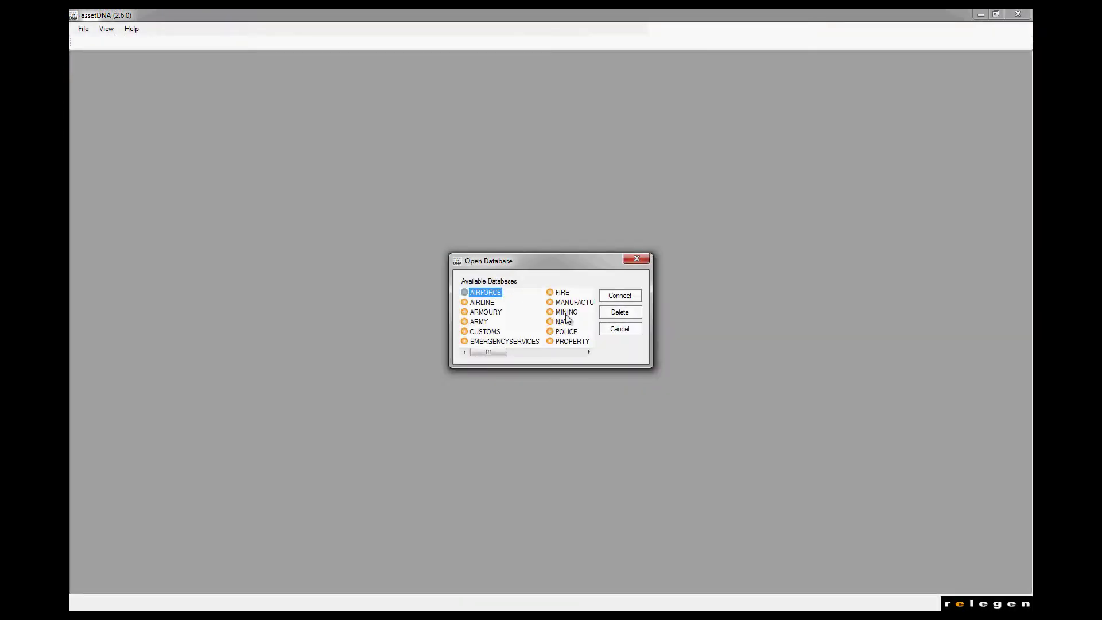
click(566, 313)
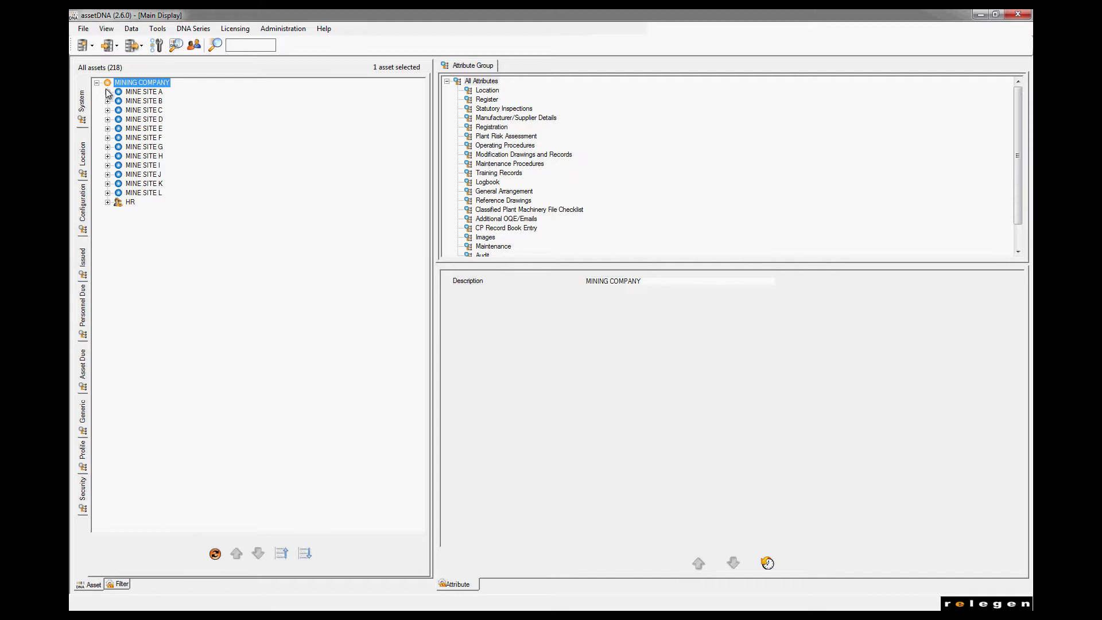
click(108, 92)
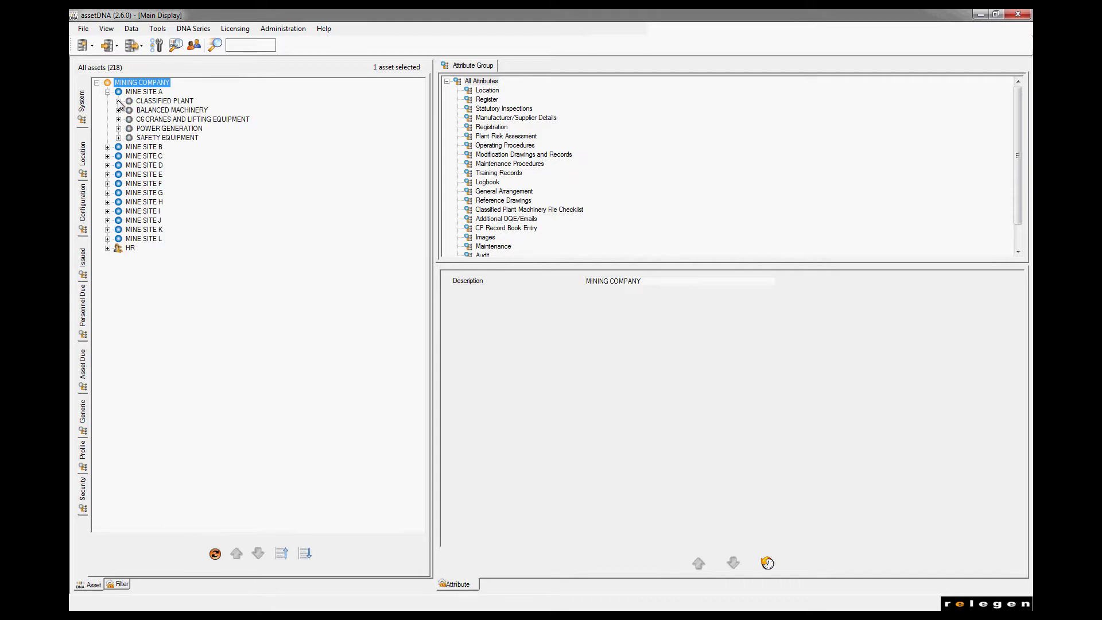
click(118, 101)
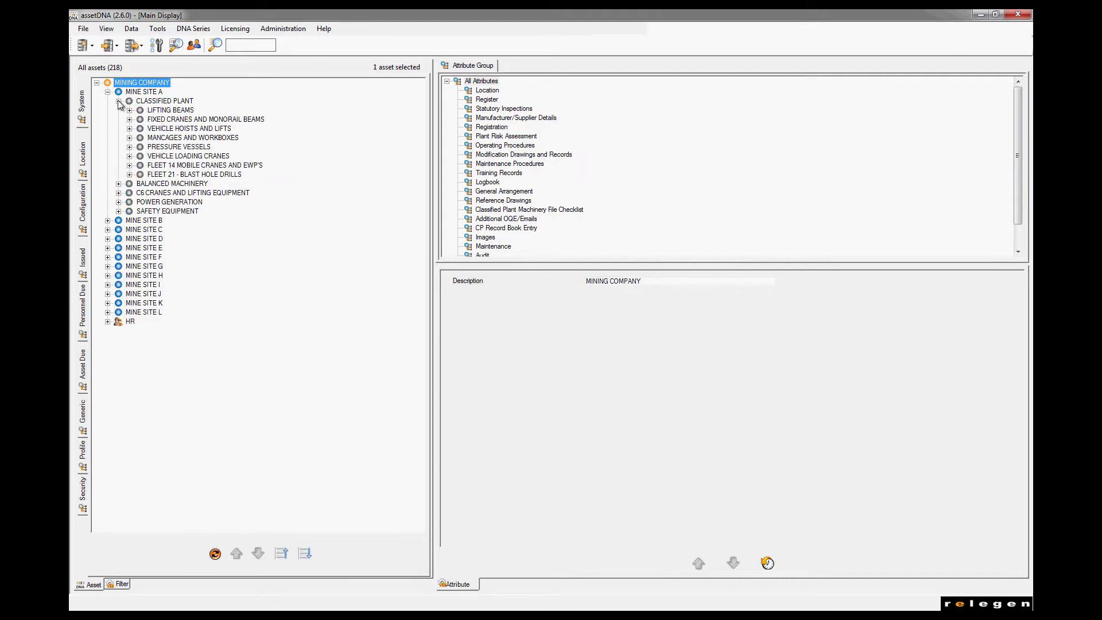
click(130, 147)
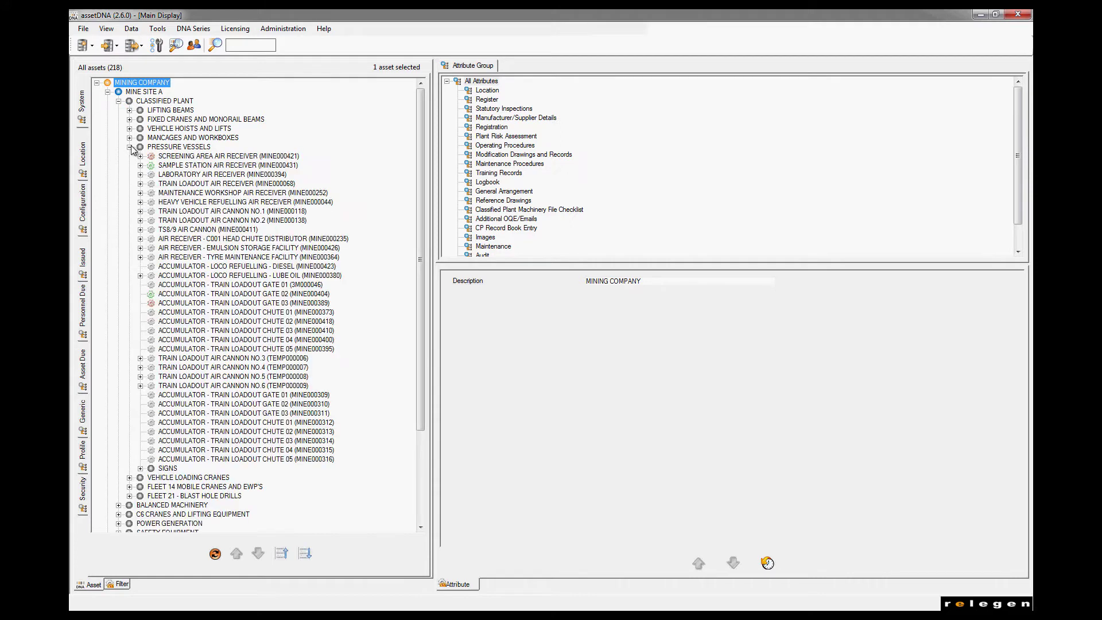
click(141, 175)
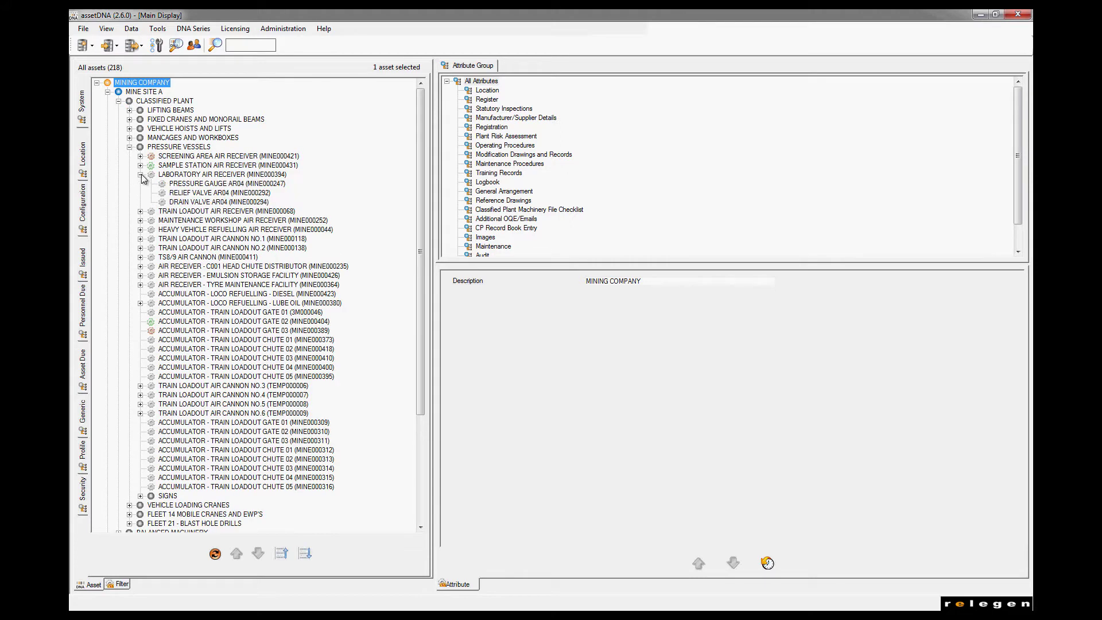
click(196, 184)
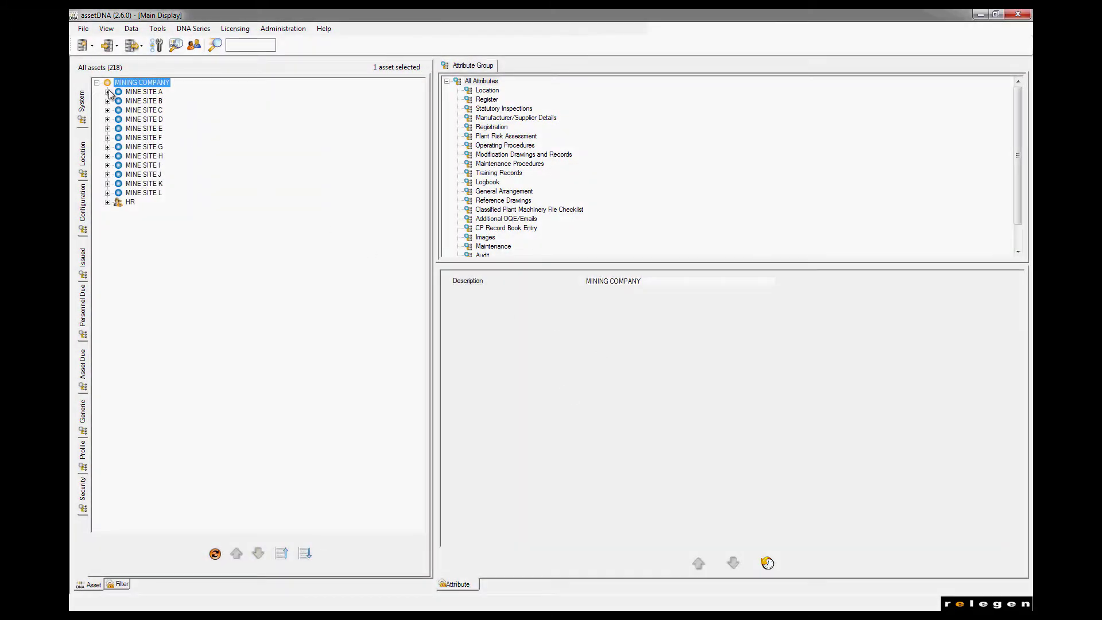
click(108, 92)
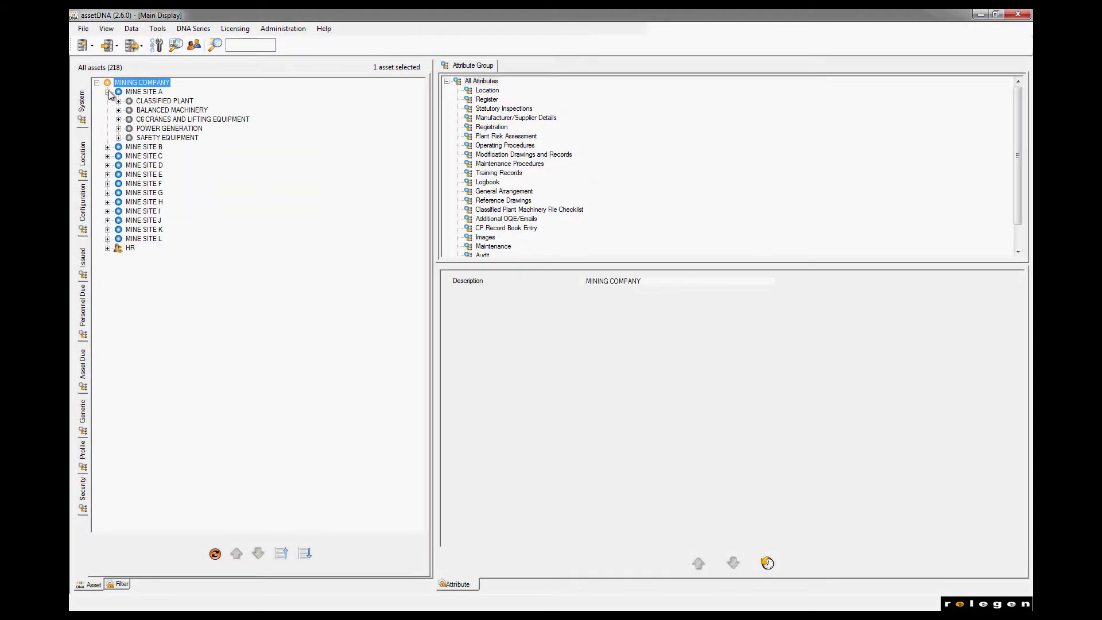
click(118, 129)
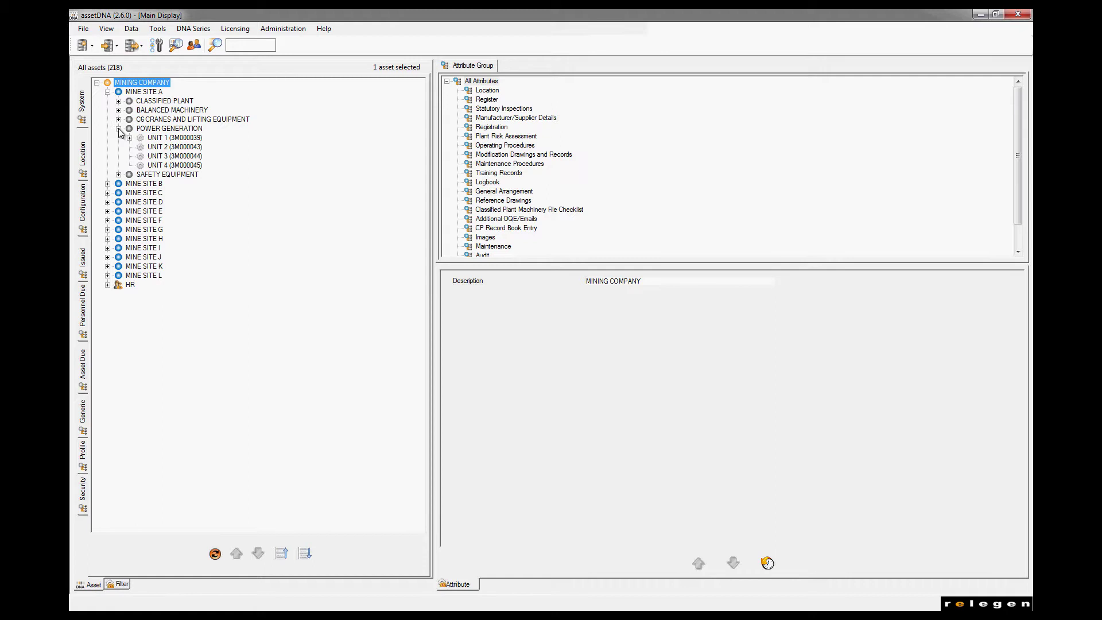
click(130, 138)
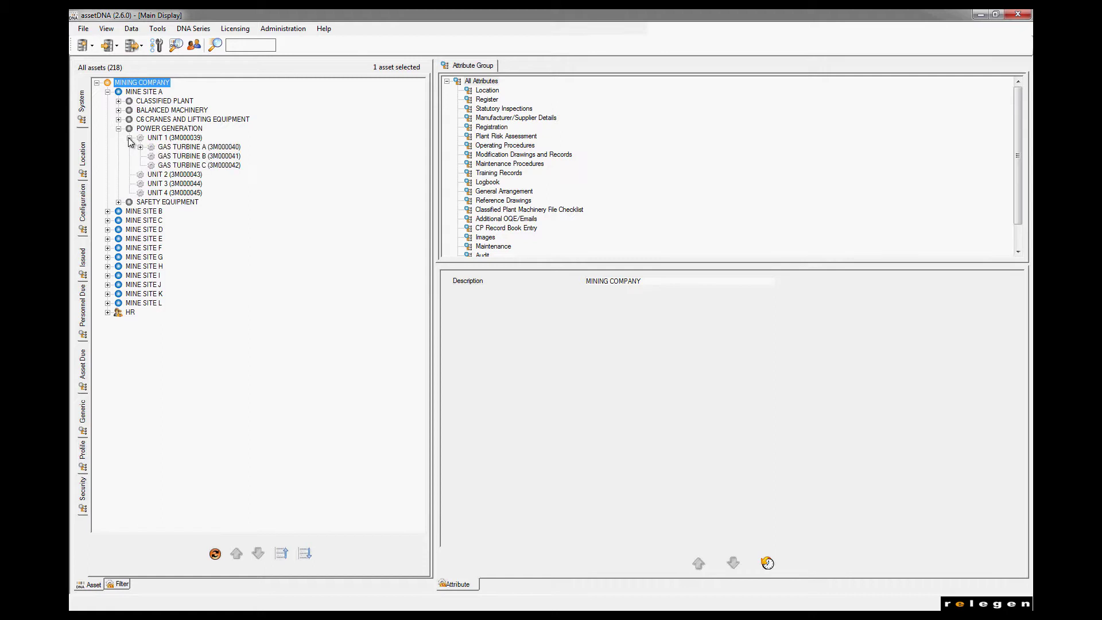
click(188, 151)
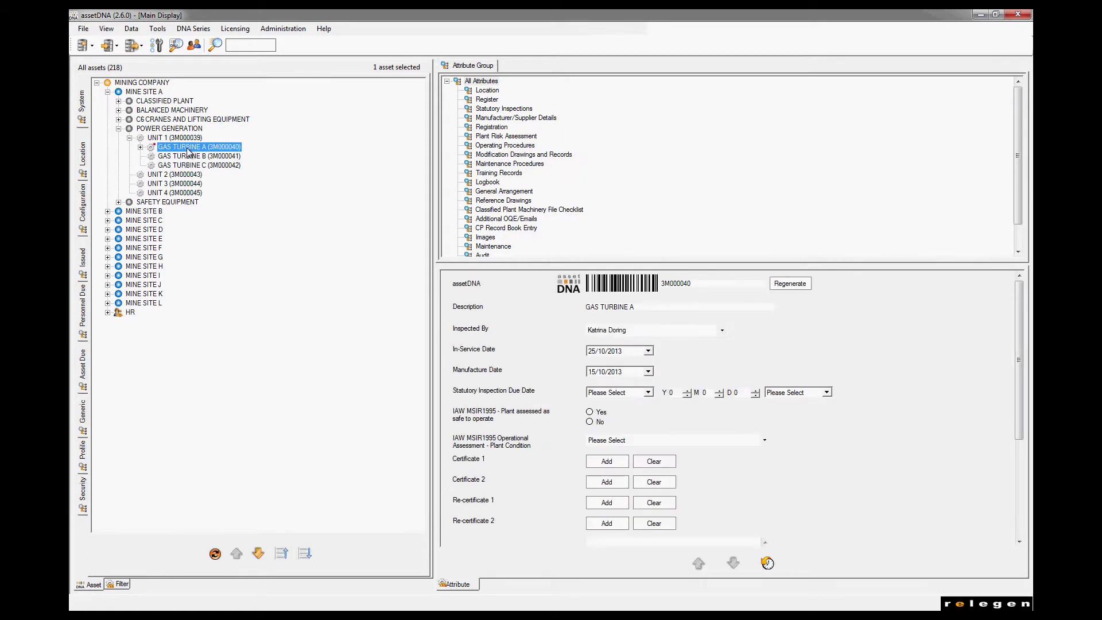
click(140, 148)
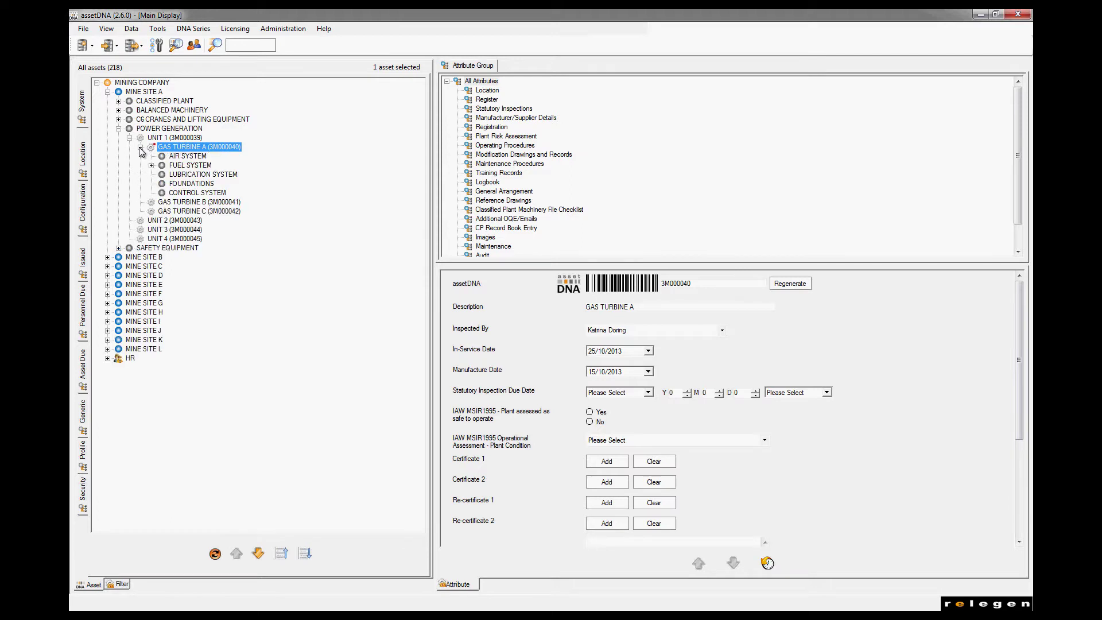
click(151, 166)
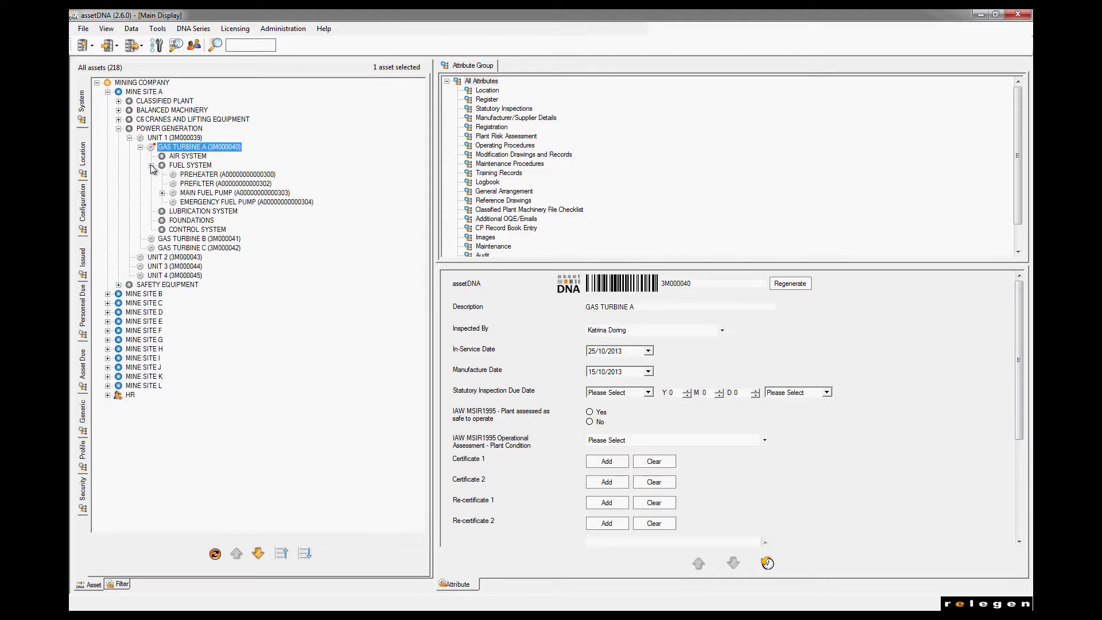
click(162, 193)
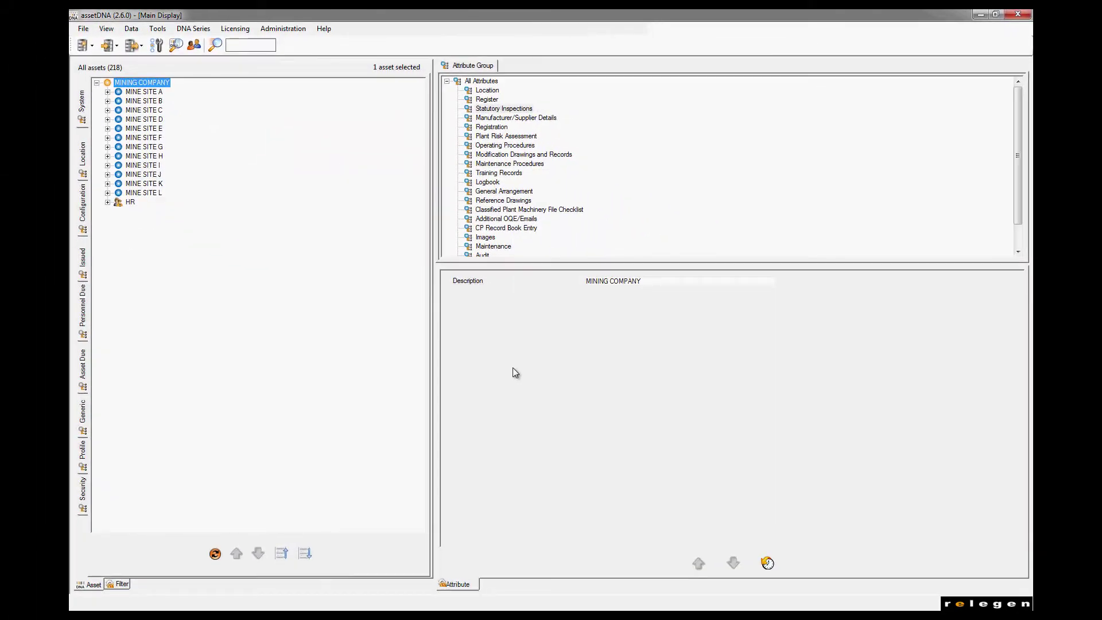
Expand 21H104 DRILL in the location view, then show a staff member's issued respirator.
click(81, 158)
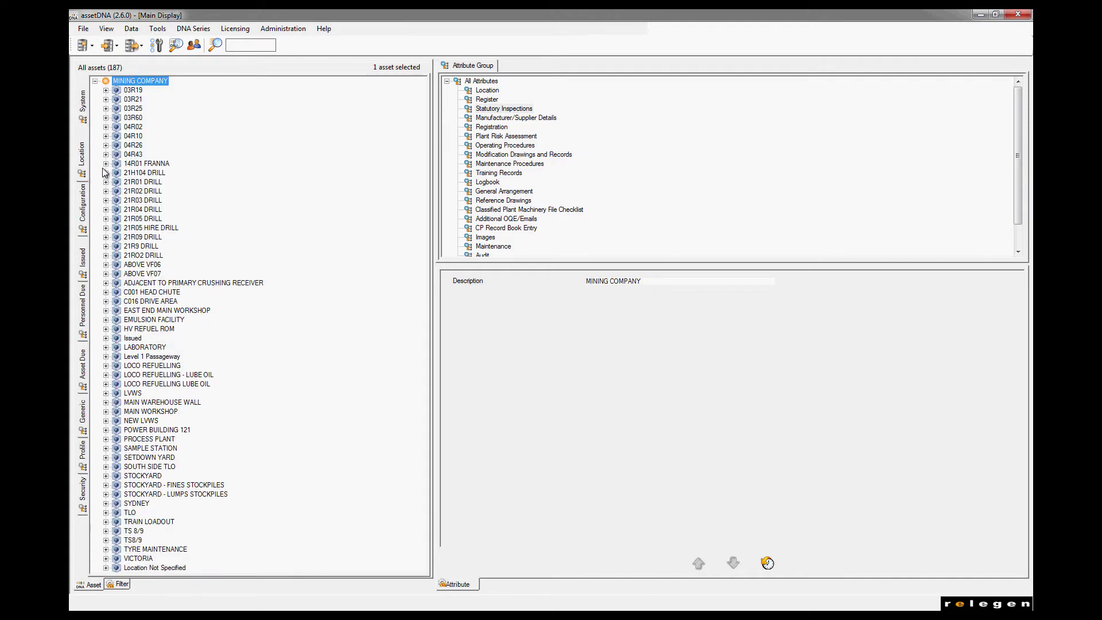
click(106, 172)
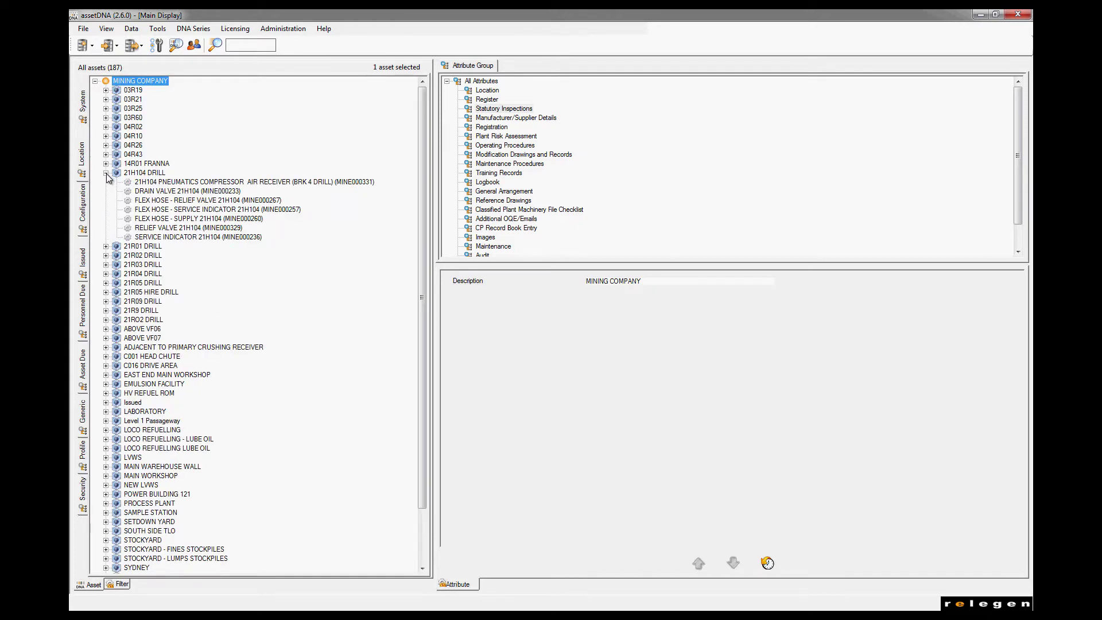
click(82, 257)
click(116, 99)
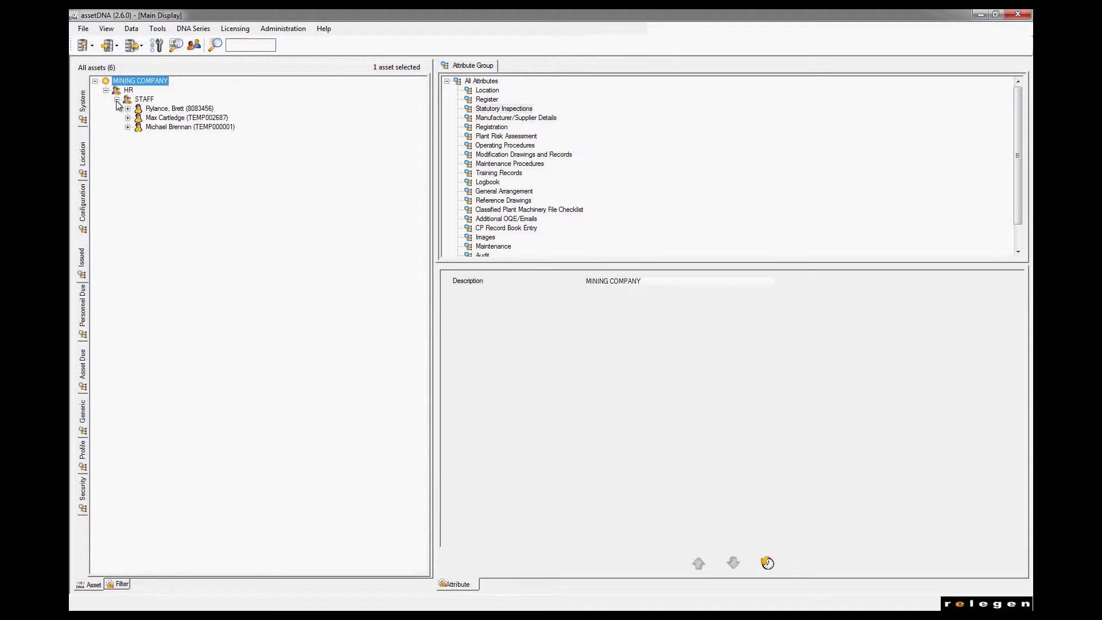
click(128, 108)
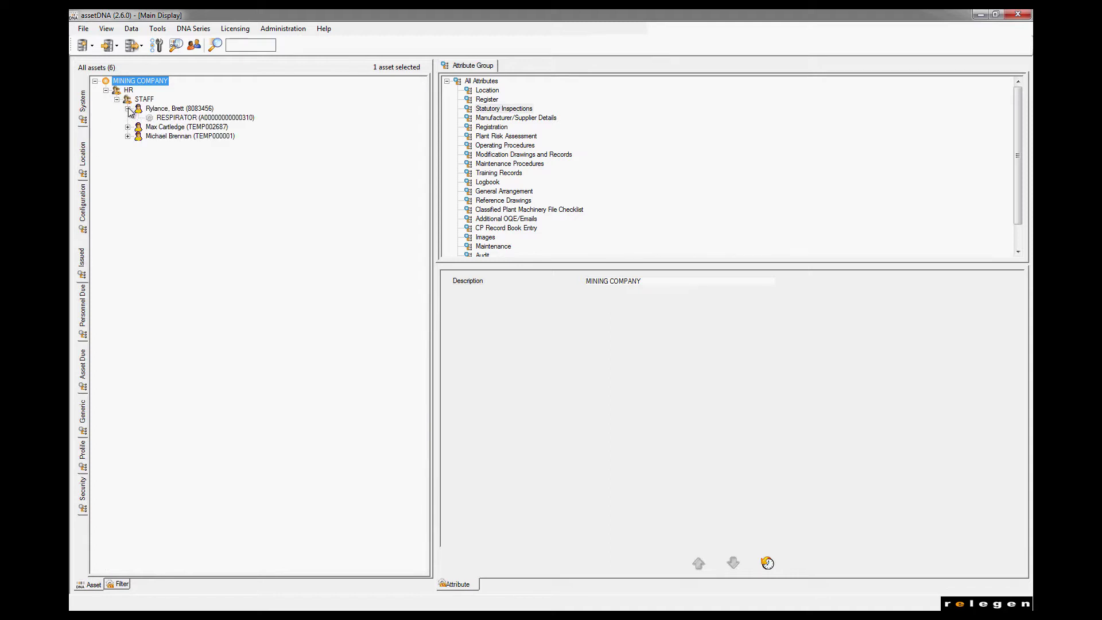
In Asset Due, expand MINE SITE A > CLASSIFIED PLANT > PRESSURE VESSELS > LABORATORY AIR RECEIVER.
click(84, 362)
click(105, 91)
click(117, 99)
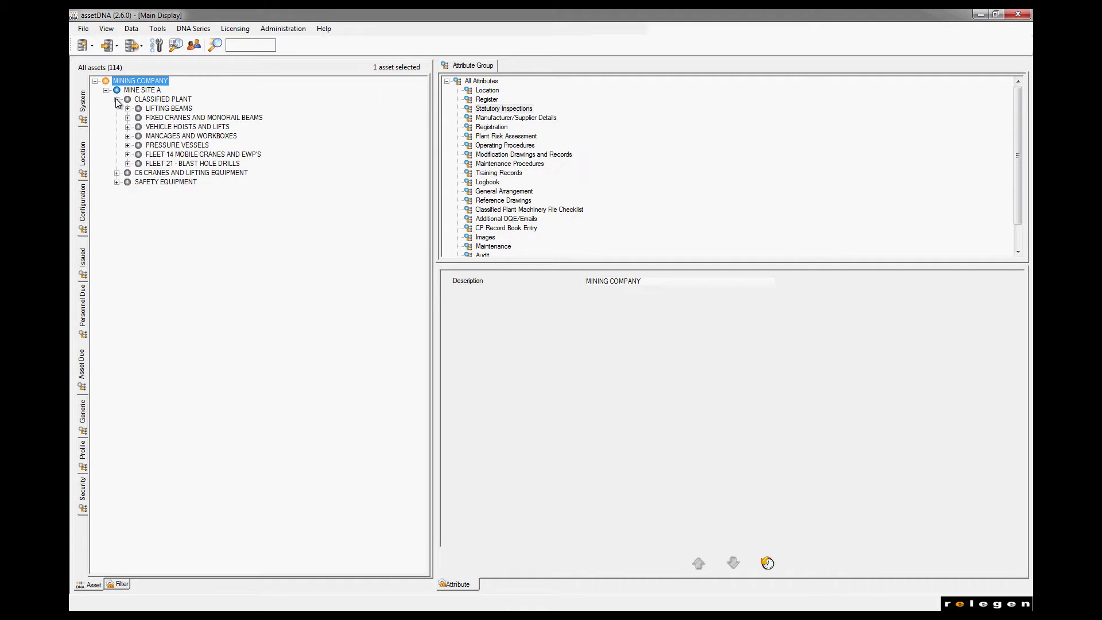
click(127, 145)
click(138, 154)
Display the attributes of PRESSURE GAUGE AR04.
click(200, 164)
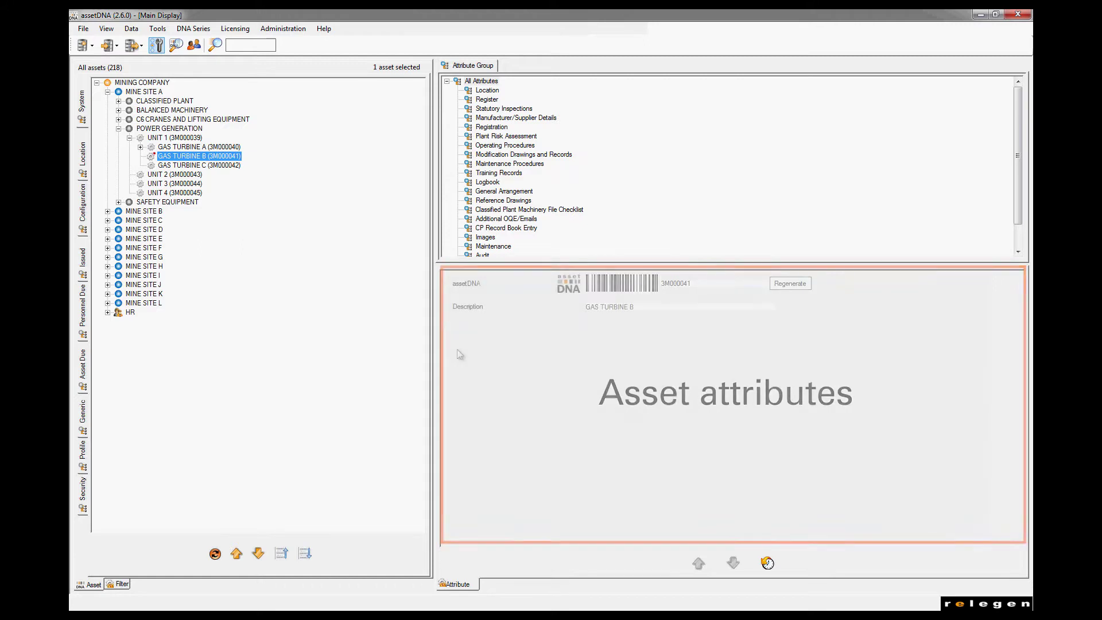
Create the new certificate attribute in Attribute Management and acknowledge the confirmation.
click(156, 45)
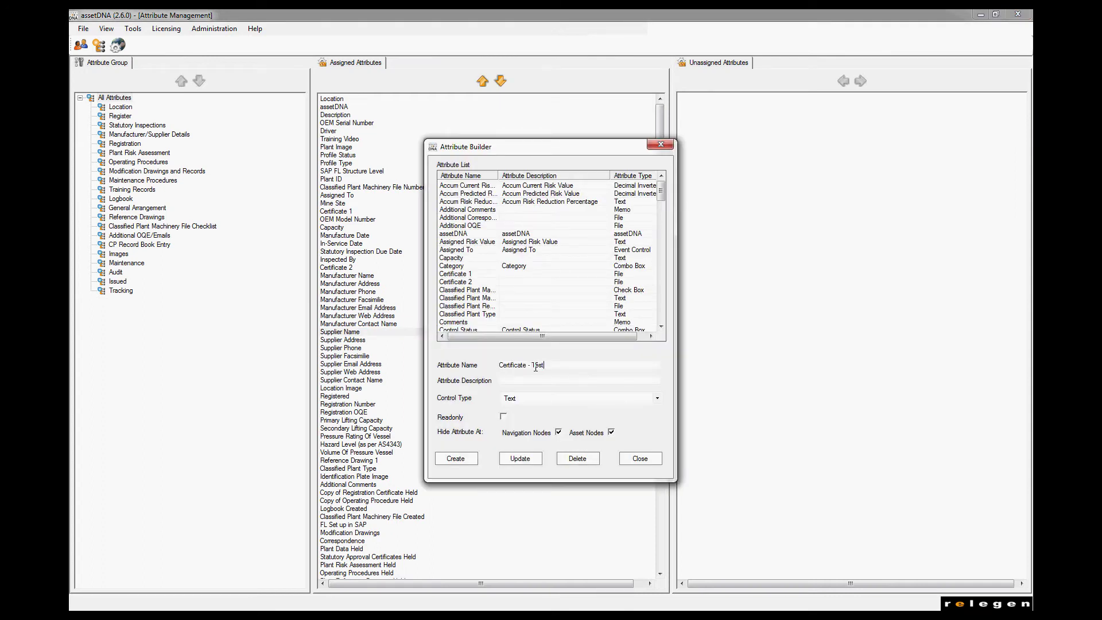
click(455, 459)
click(582, 357)
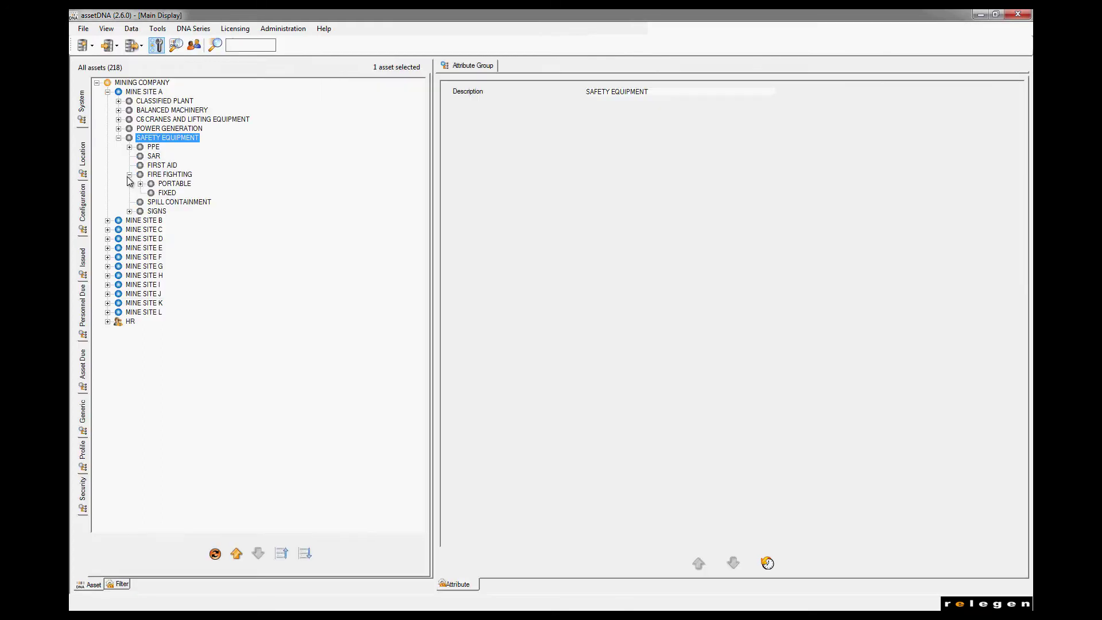
Show the PORTABLE DRY POWDER extinguisher's attributes and its change history.
click(140, 184)
click(151, 192)
click(225, 202)
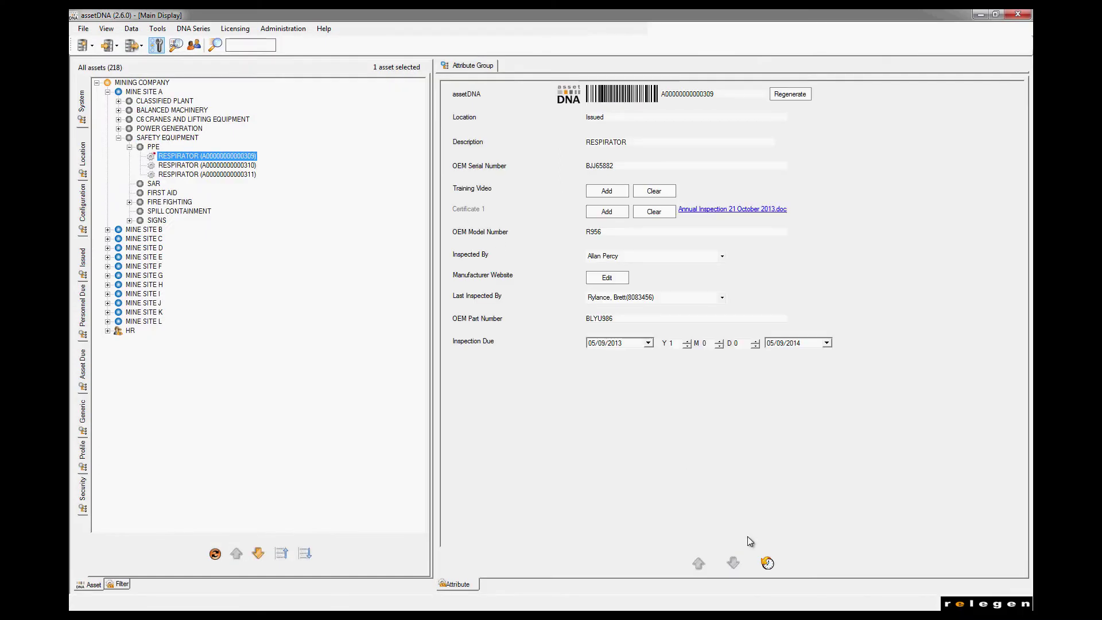
click(768, 564)
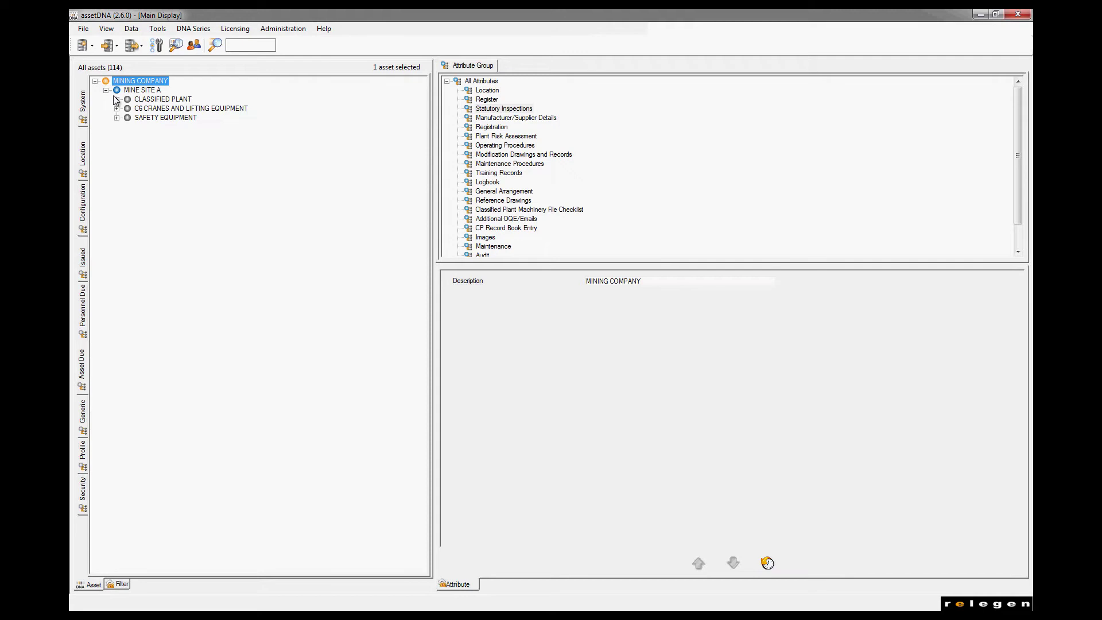
Expand CLASSIFIED PLANT down to LABORATORY AIR RECEIVER, show PRESSURE GAUGE AR04's attributes, and browse Tools.
click(116, 100)
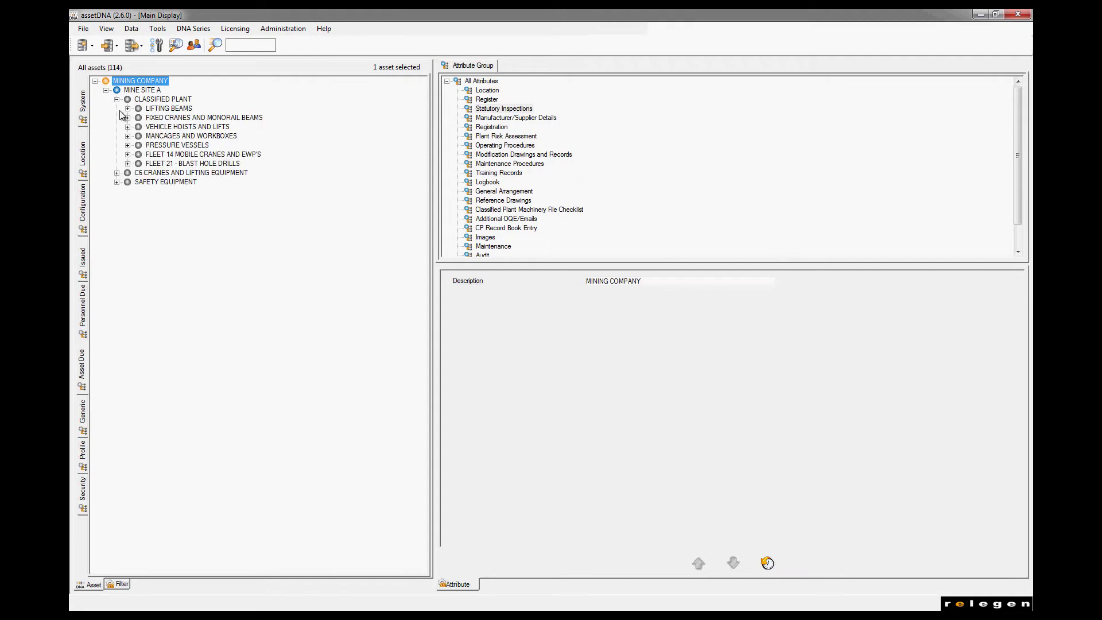
click(127, 146)
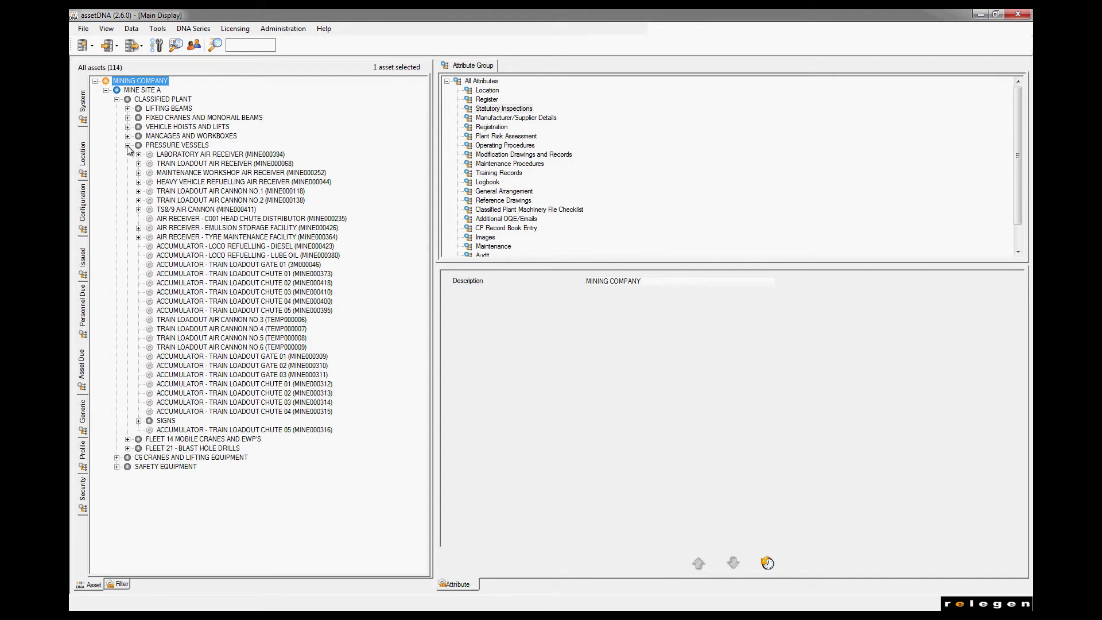
click(138, 154)
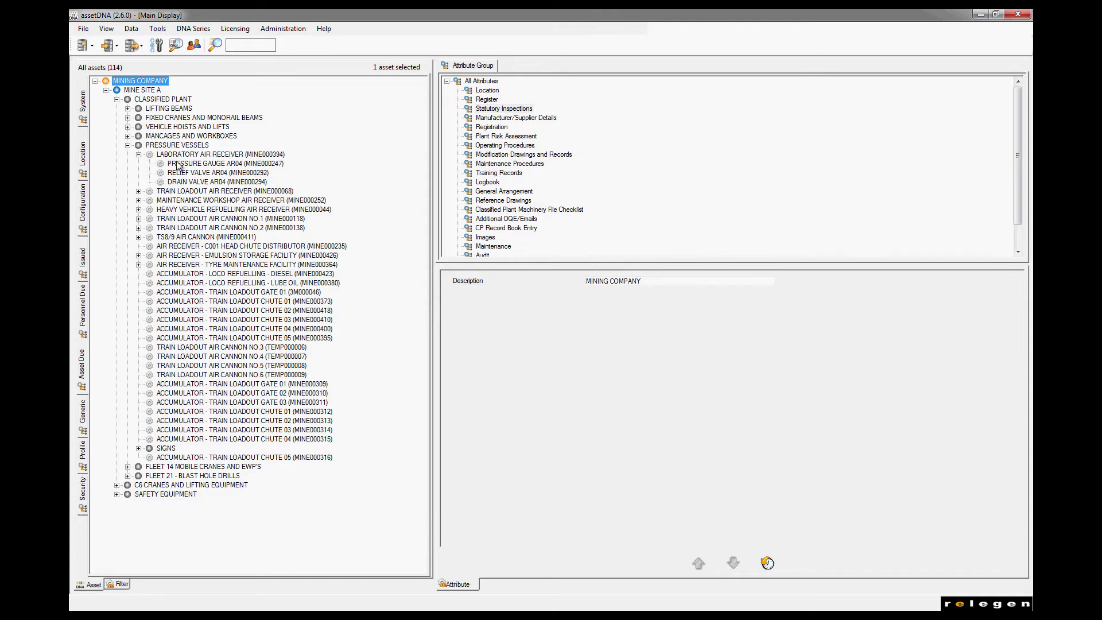
click(200, 166)
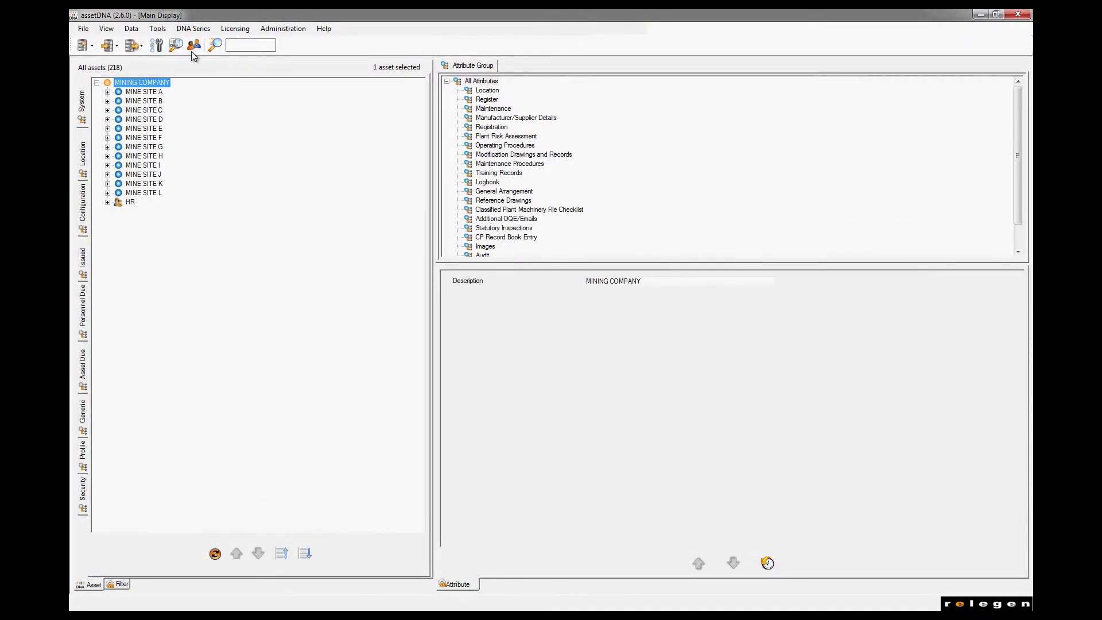
click(158, 28)
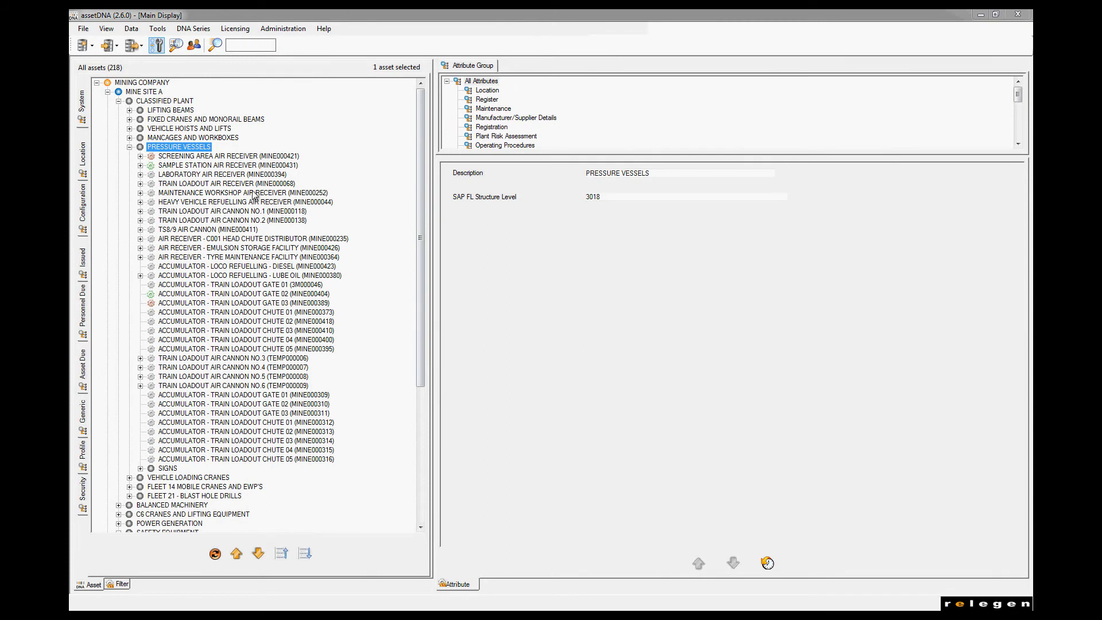
Load LABORATORY AIR RECEIVER, stepping through Register, Maintenance and Manufacturer/Supplier Details groups.
click(231, 174)
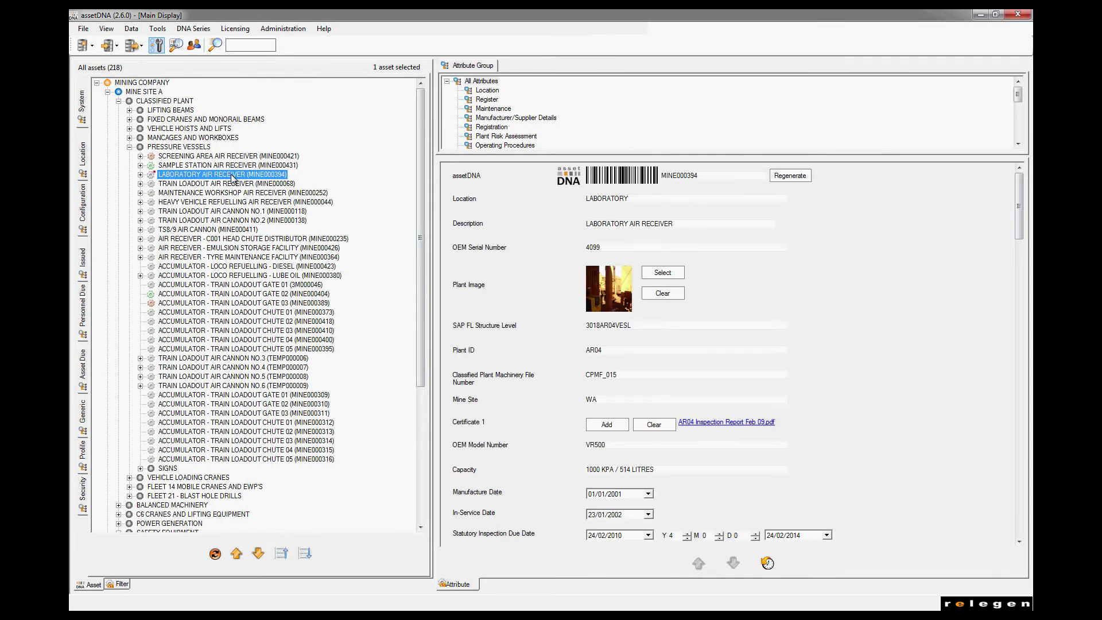
click(486, 99)
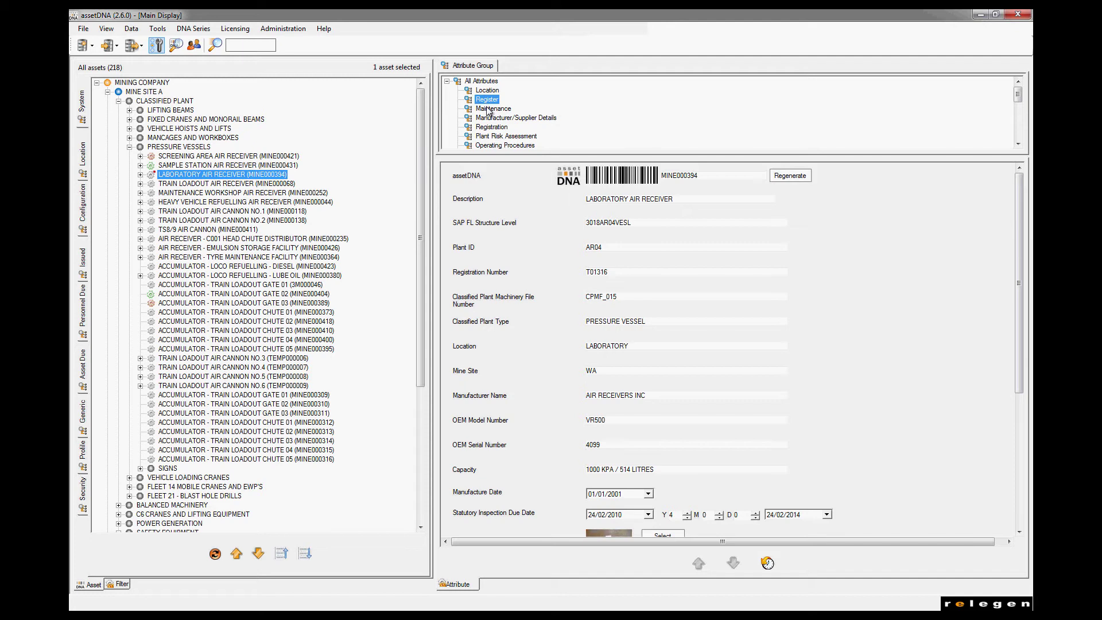
click(488, 110)
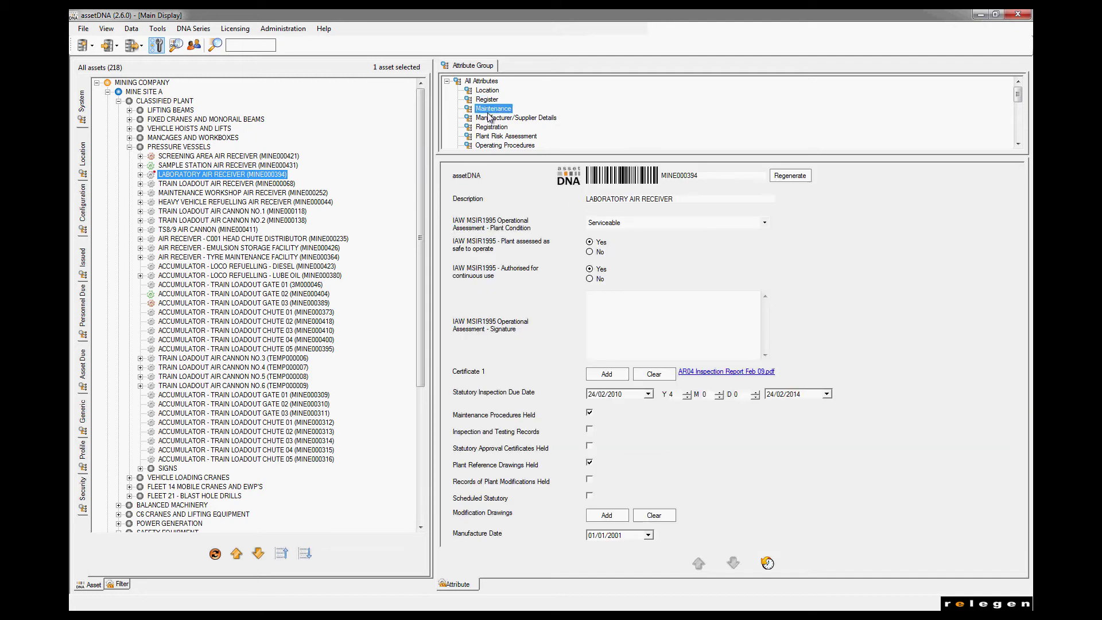
click(489, 119)
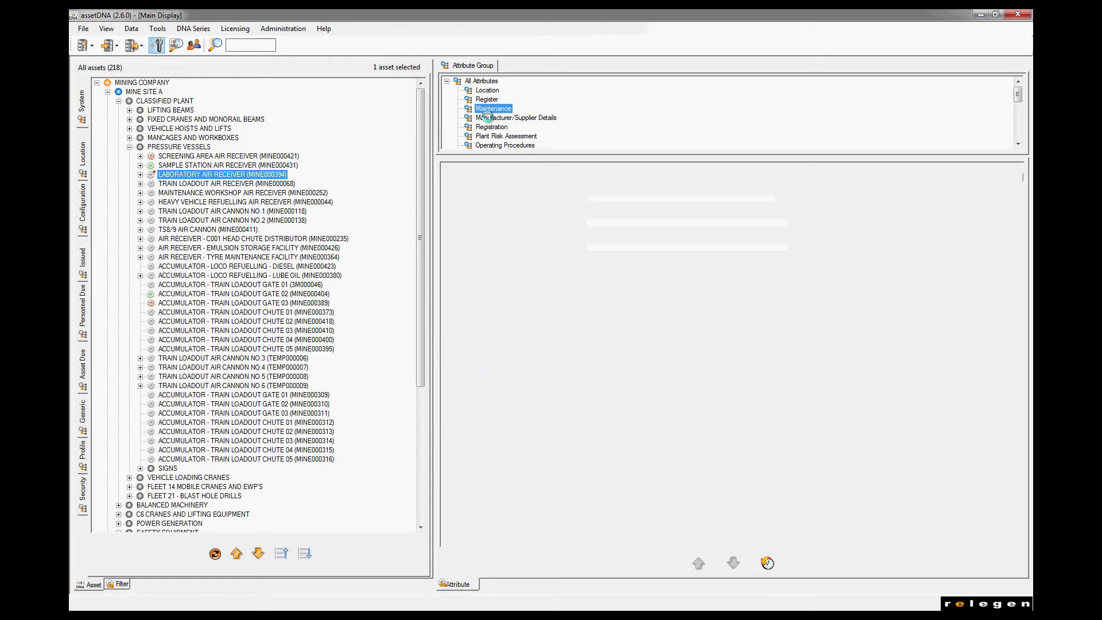